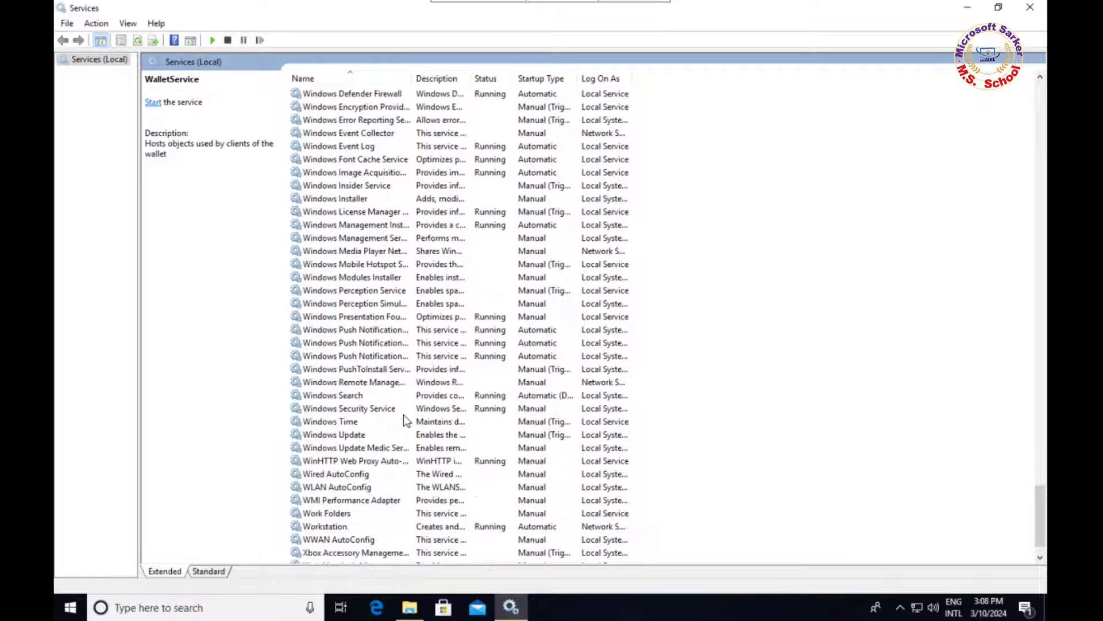
Try starting the Windows Update service and dismiss the resulting 0xc800024e error.
double_click(353, 433)
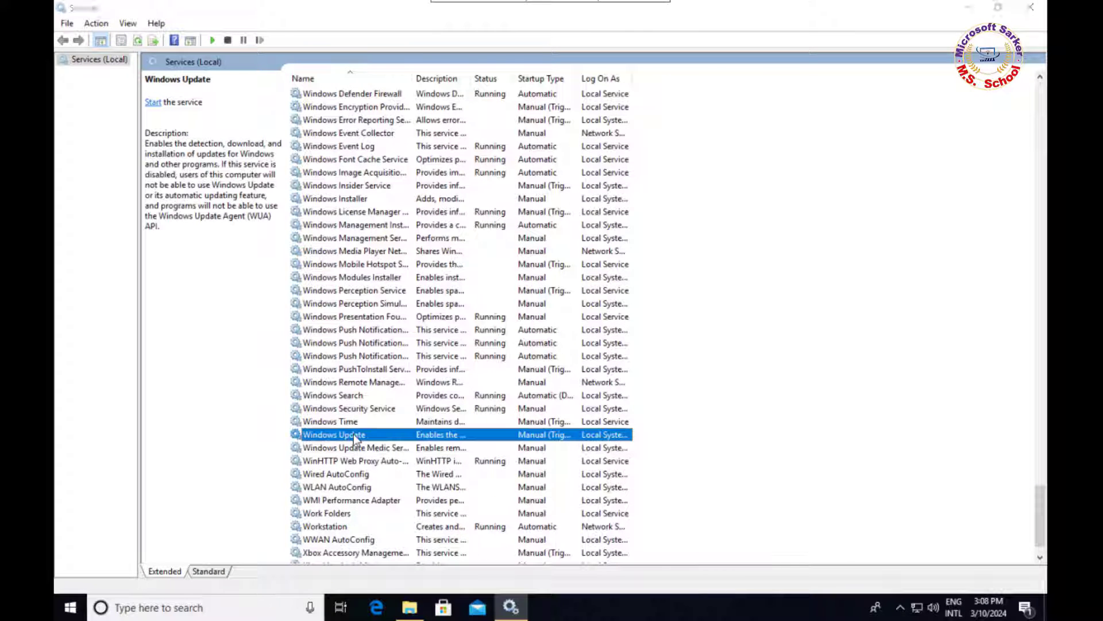
click(461, 356)
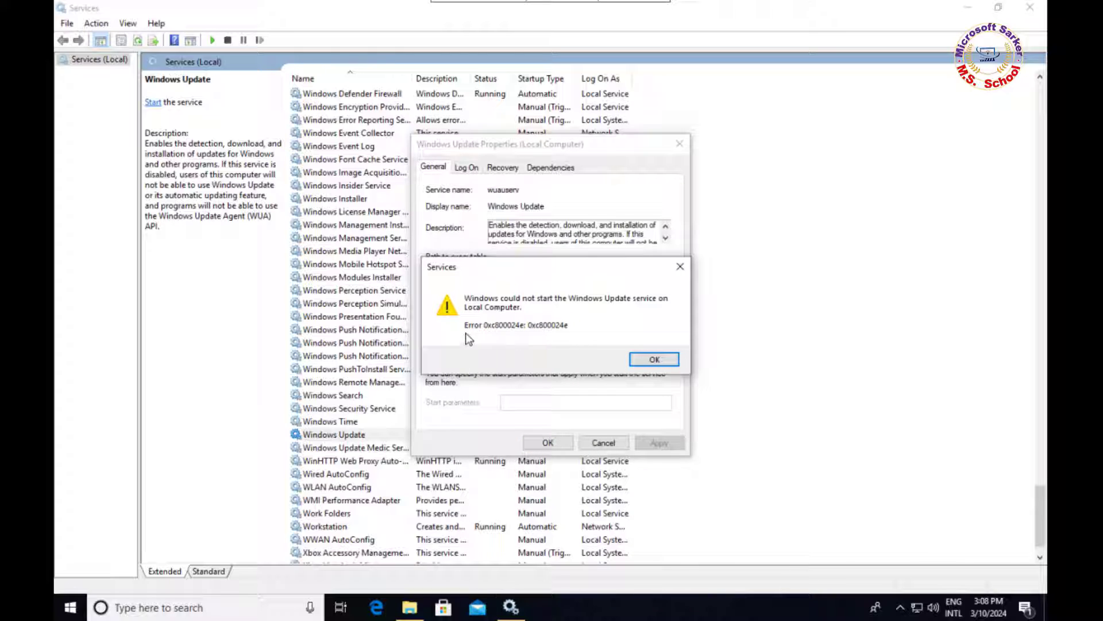
click(655, 359)
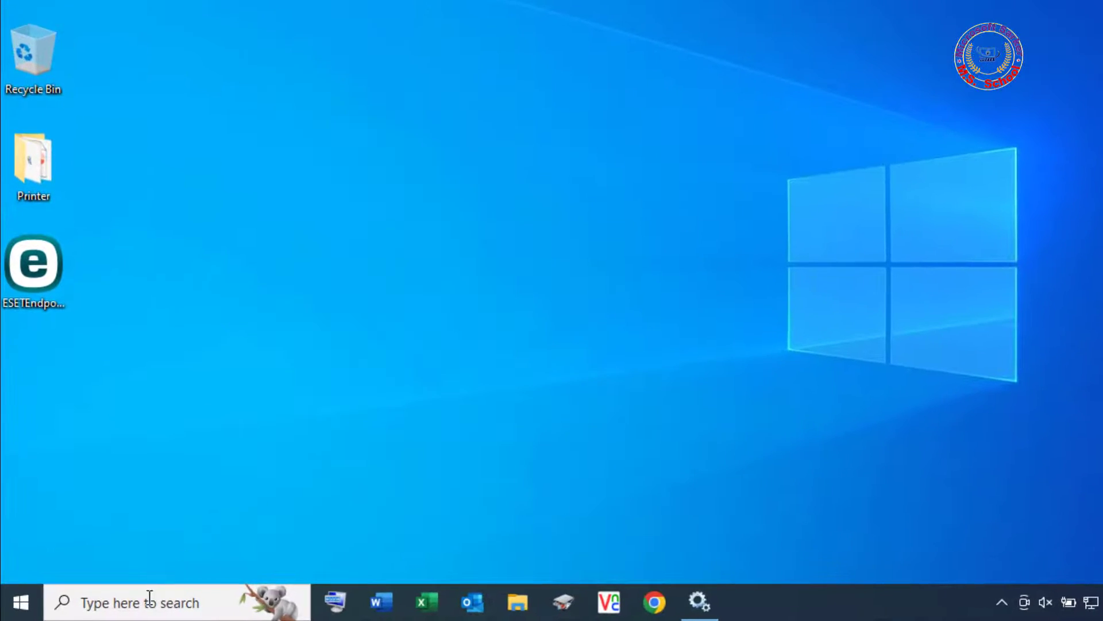
Open %windir%\softwaredistribution\datastore through the Run dialog.
click(149, 601)
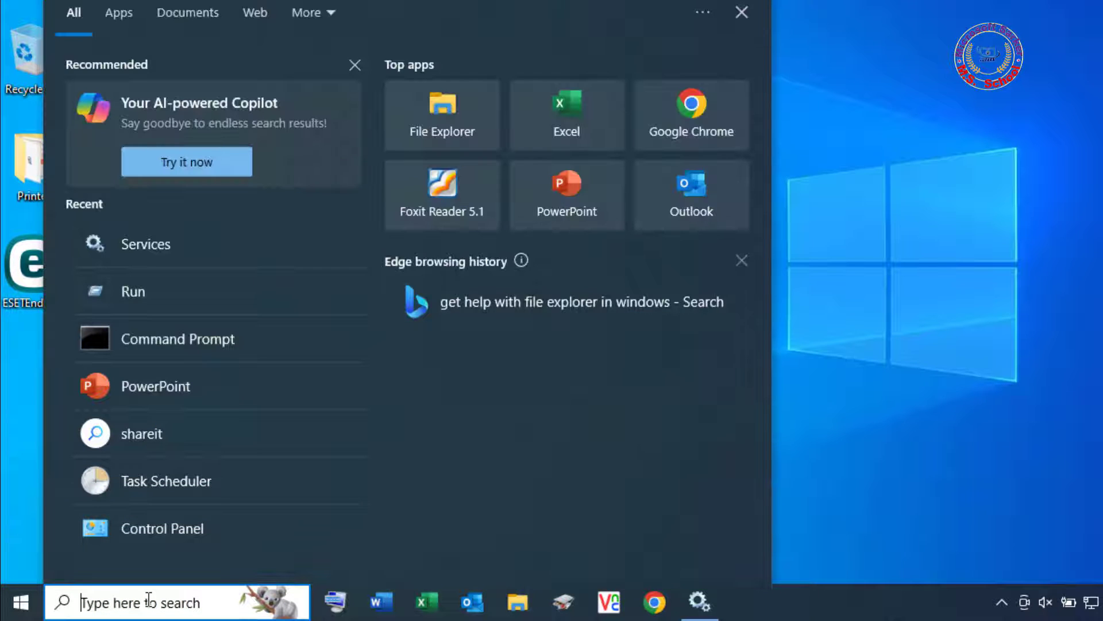
text(run)
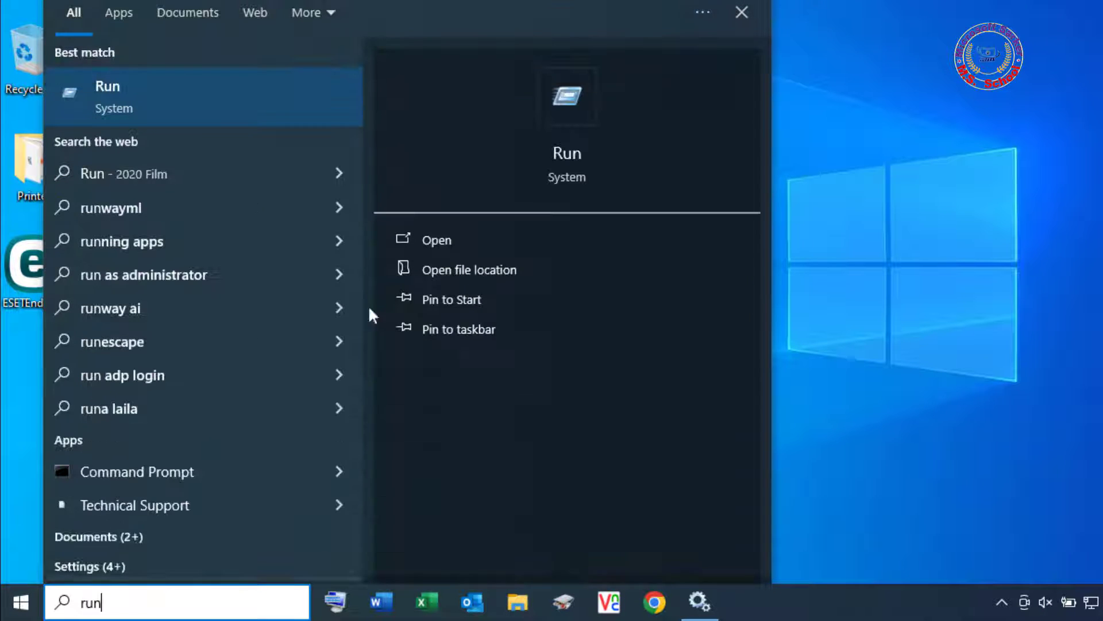
click(217, 91)
text(%windir%\softwaredistribution\datastore)
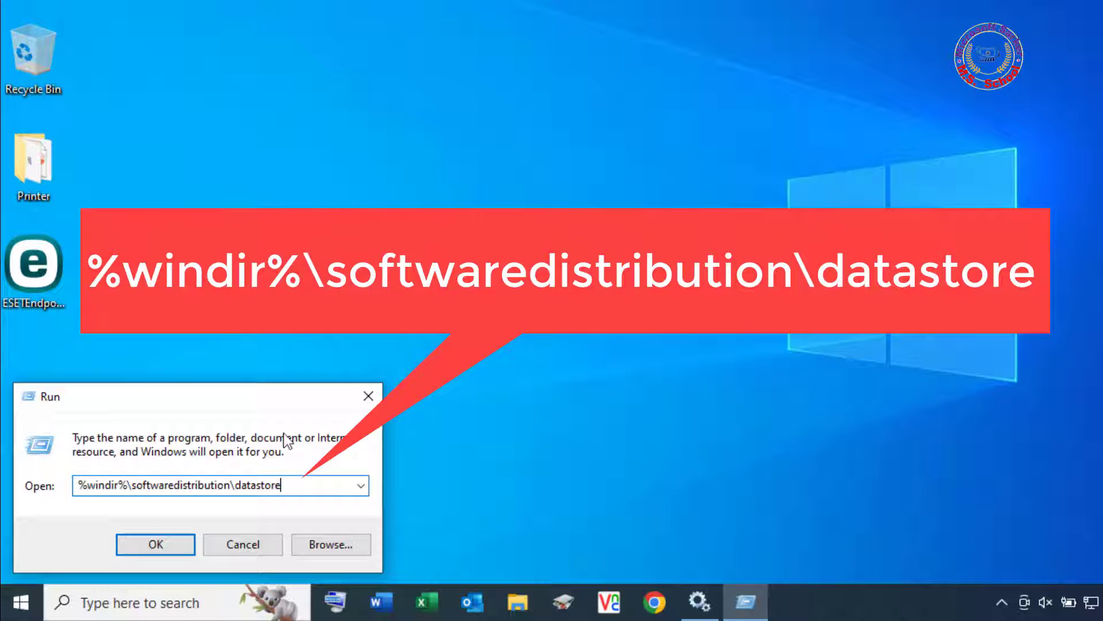
drag(255, 484, 104, 484)
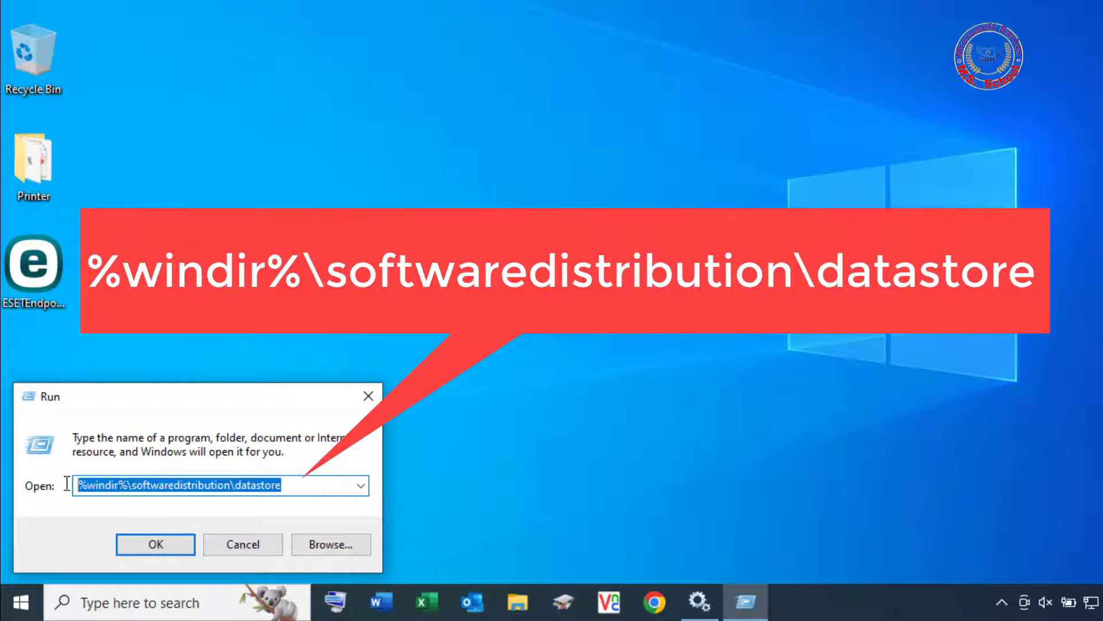
click(167, 549)
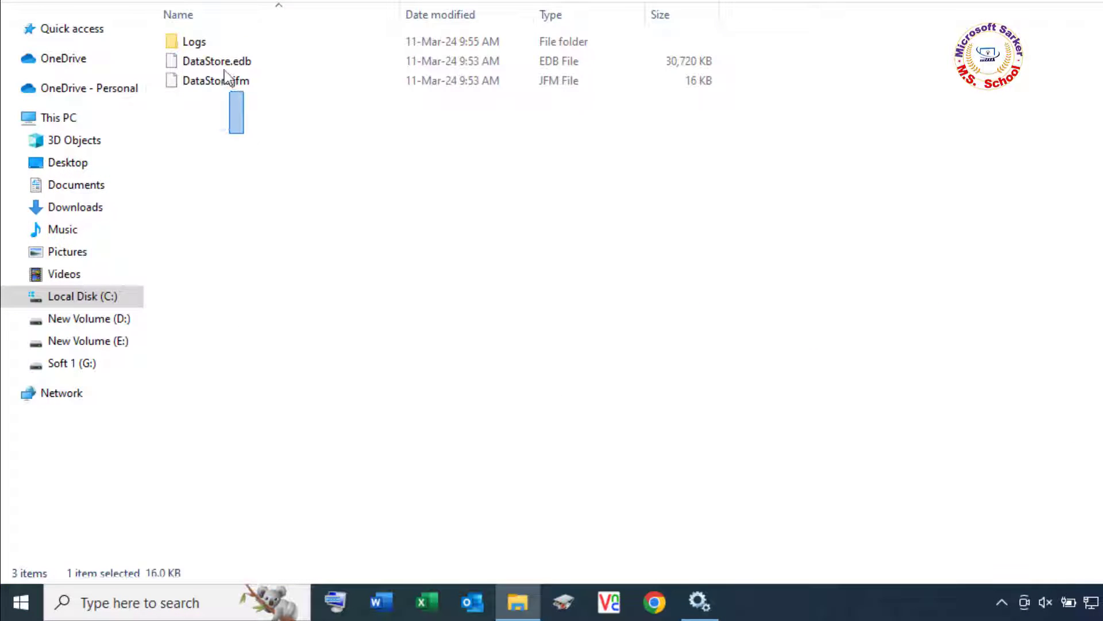
Delete the Logs folder, DataStore.edb and DataStore.jfm from the DataStore folder.
drag(224, 76, 218, 40)
right_click(223, 41)
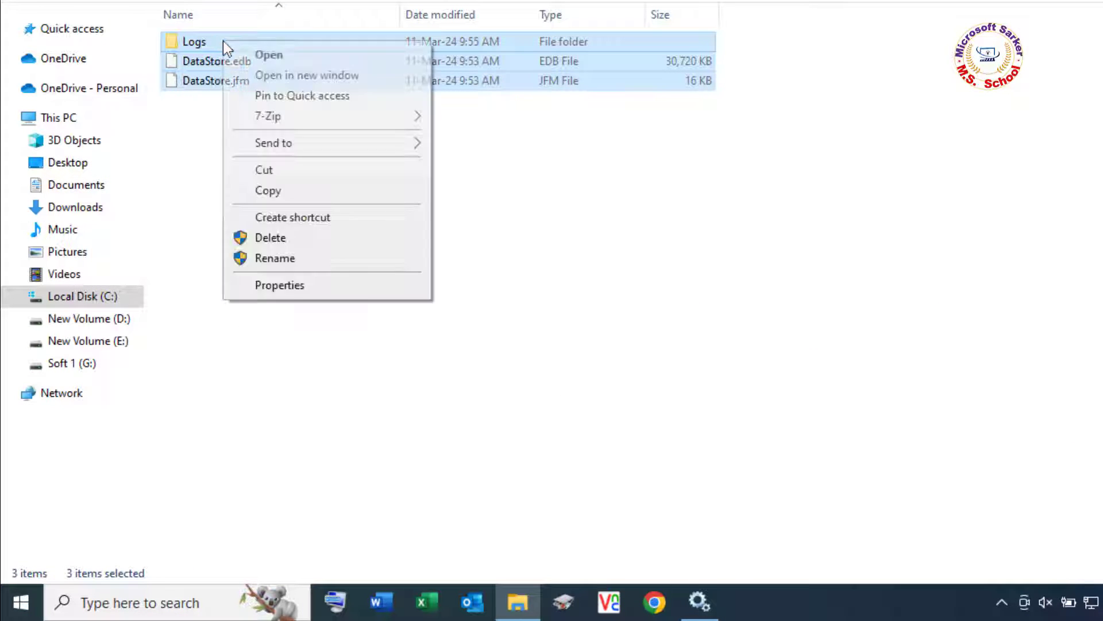
click(269, 238)
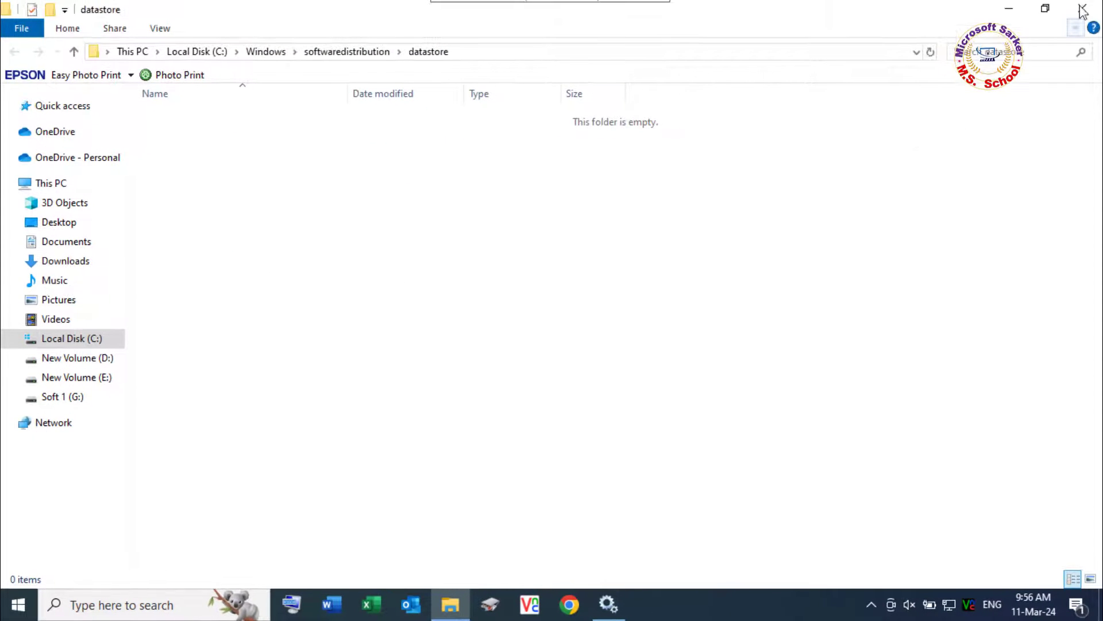
Close File Explorer and permanently empty the Recycle Bin.
click(1083, 10)
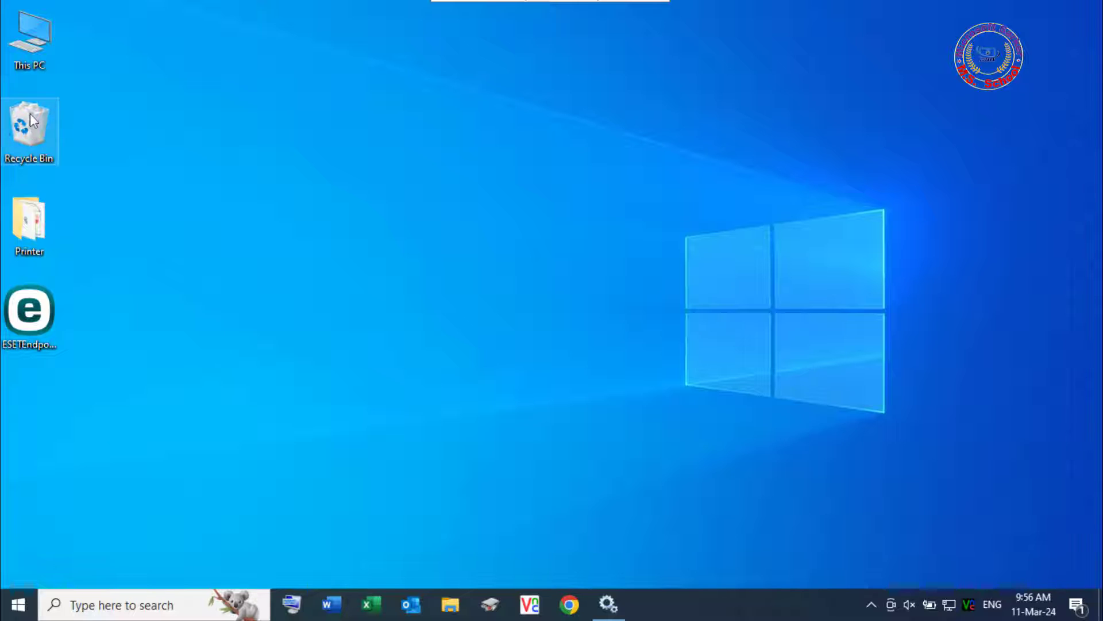
right_click(32, 112)
click(74, 142)
click(626, 312)
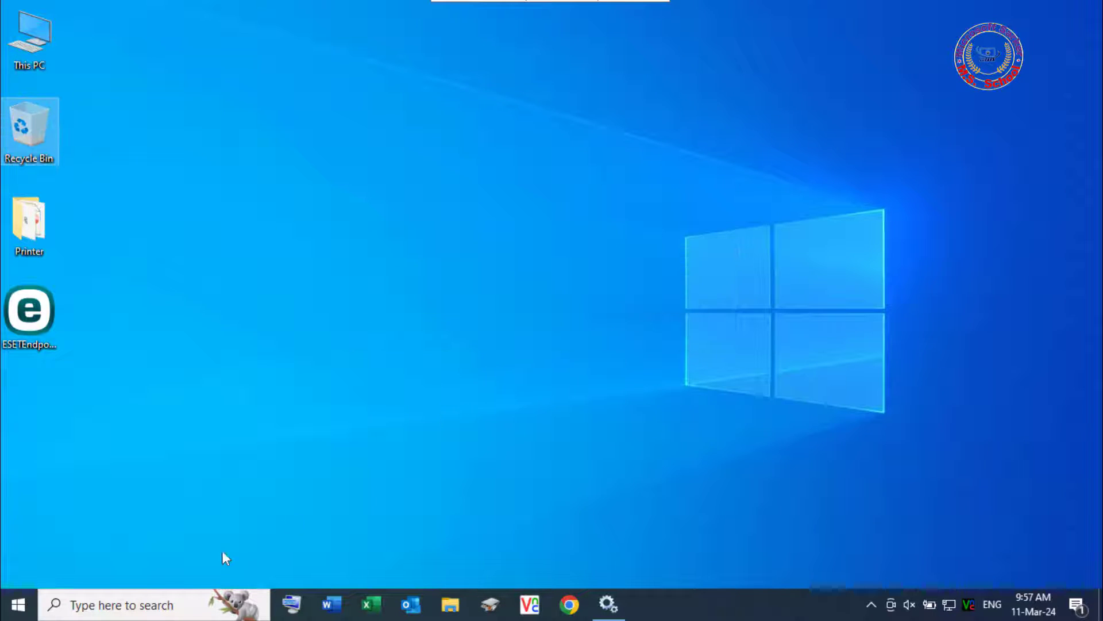
Launch services.msc from the Run dialog.
click(183, 604)
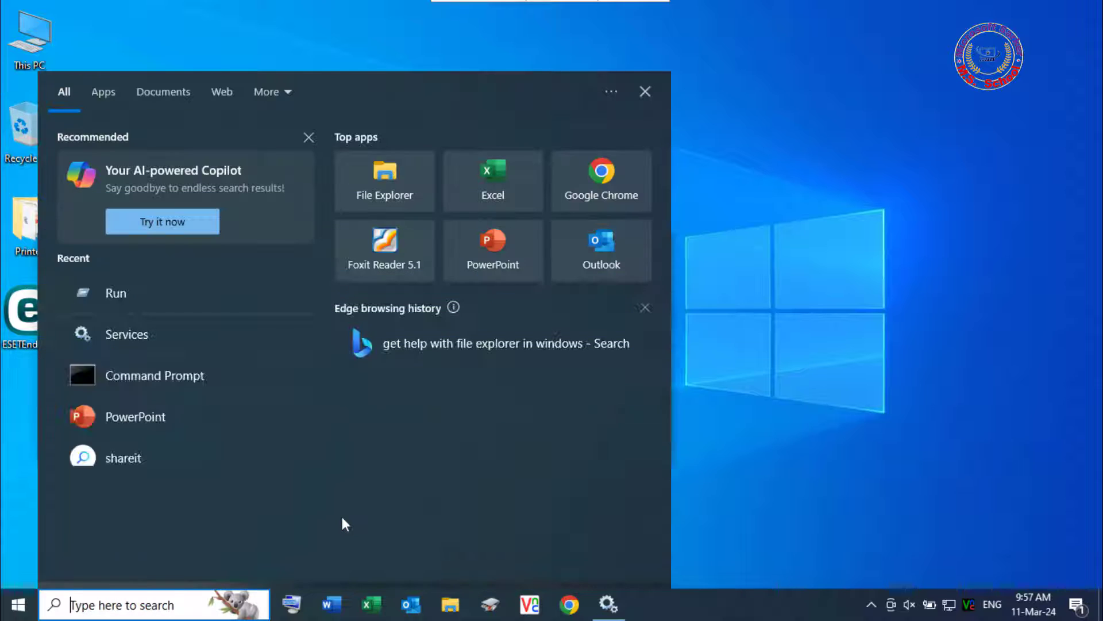
text(run)
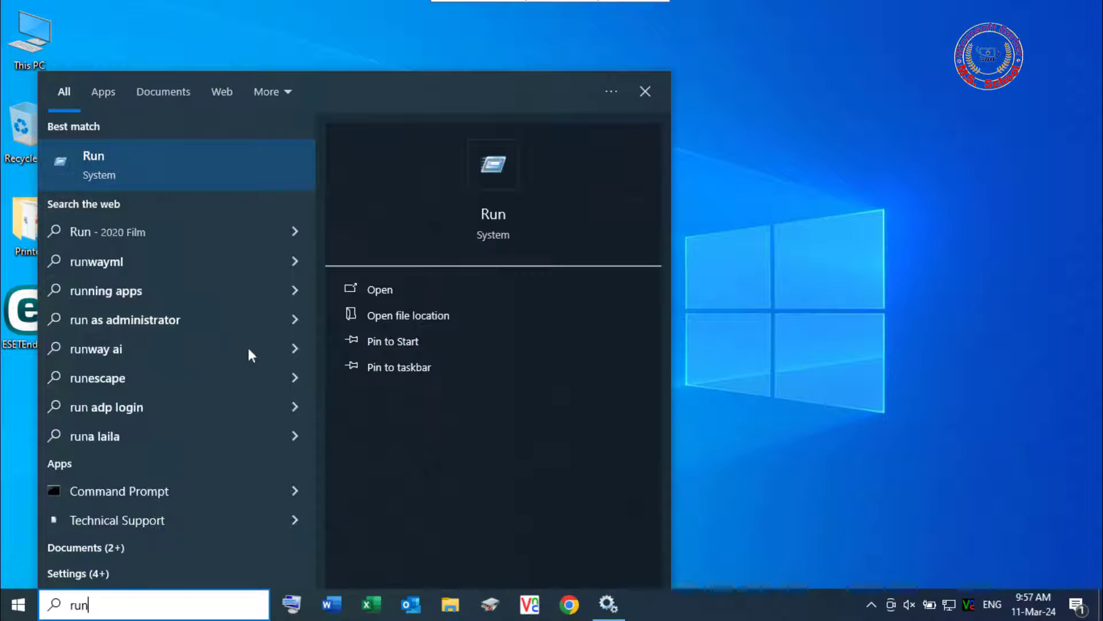
click(161, 164)
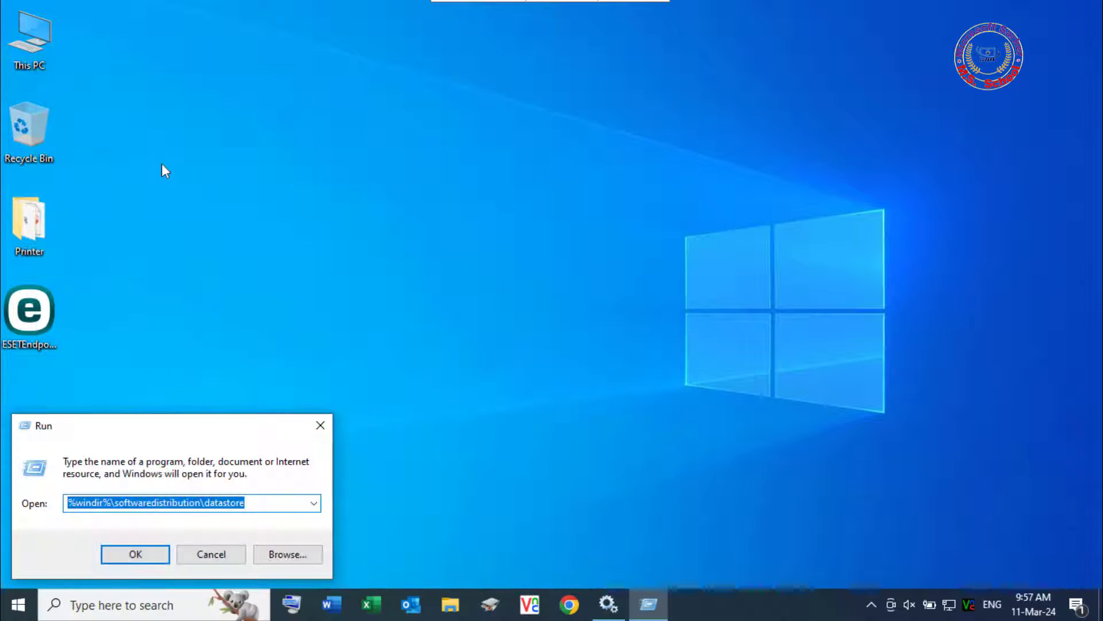
text(ser)
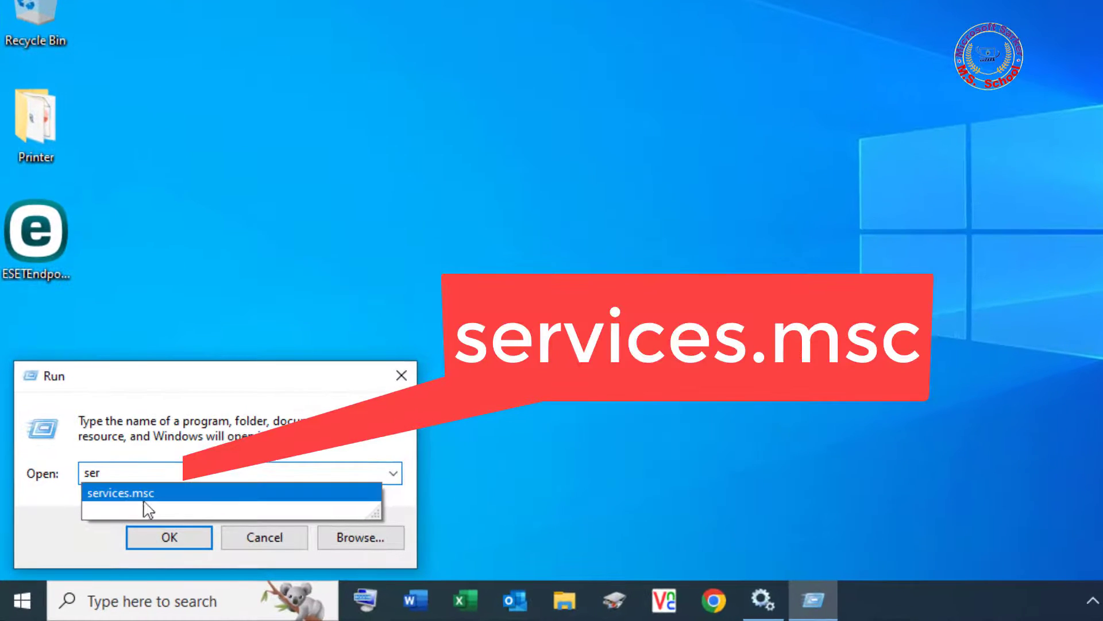
click(138, 493)
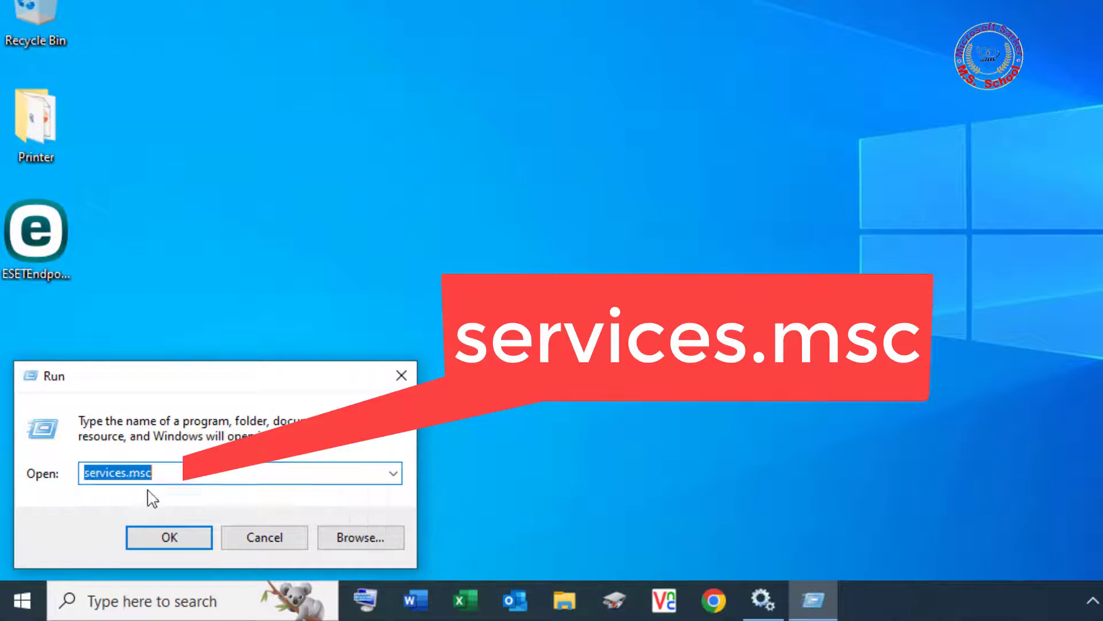
click(184, 536)
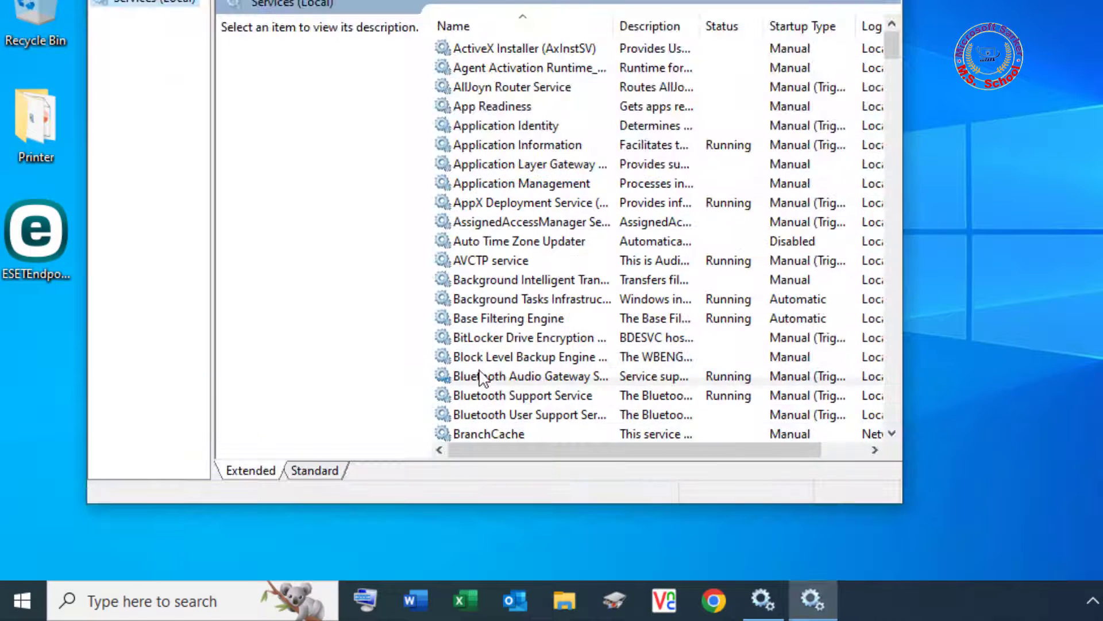
Start the Windows Update service, then close its Properties and the Services console.
click(482, 375)
key(w)
scroll(509, 431, down, 5)
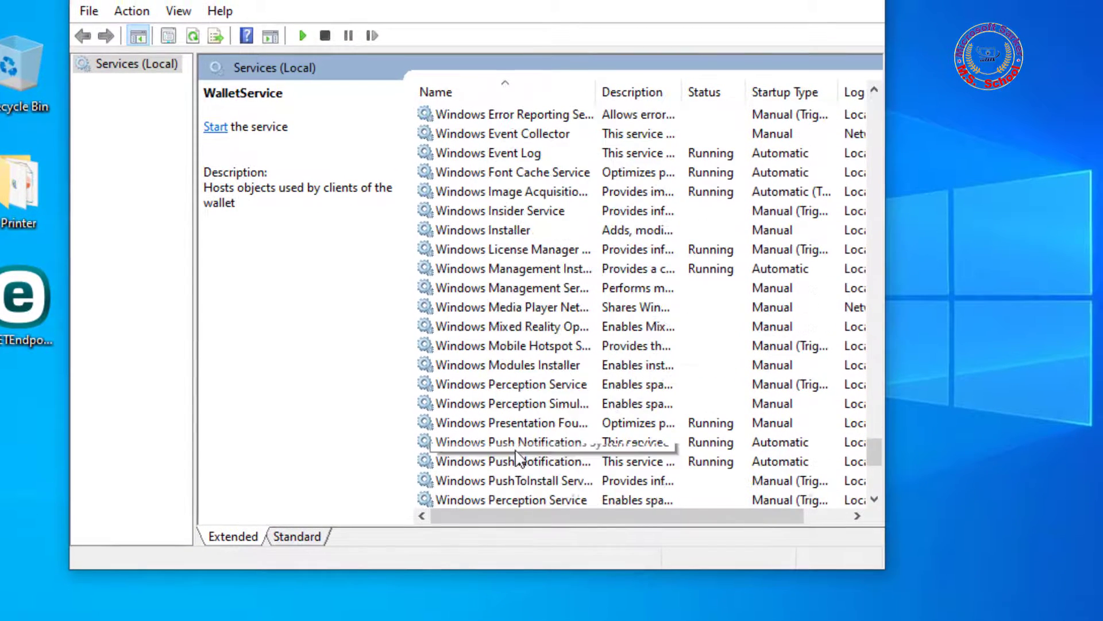
scroll(512, 435, down, 3)
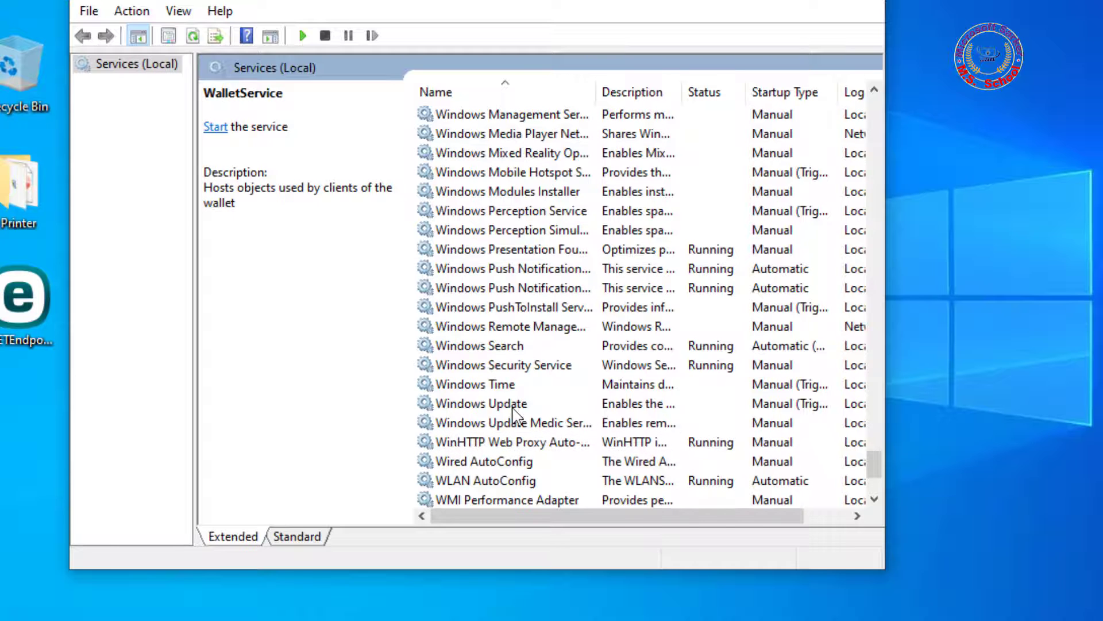
click(514, 411)
double_click(514, 411)
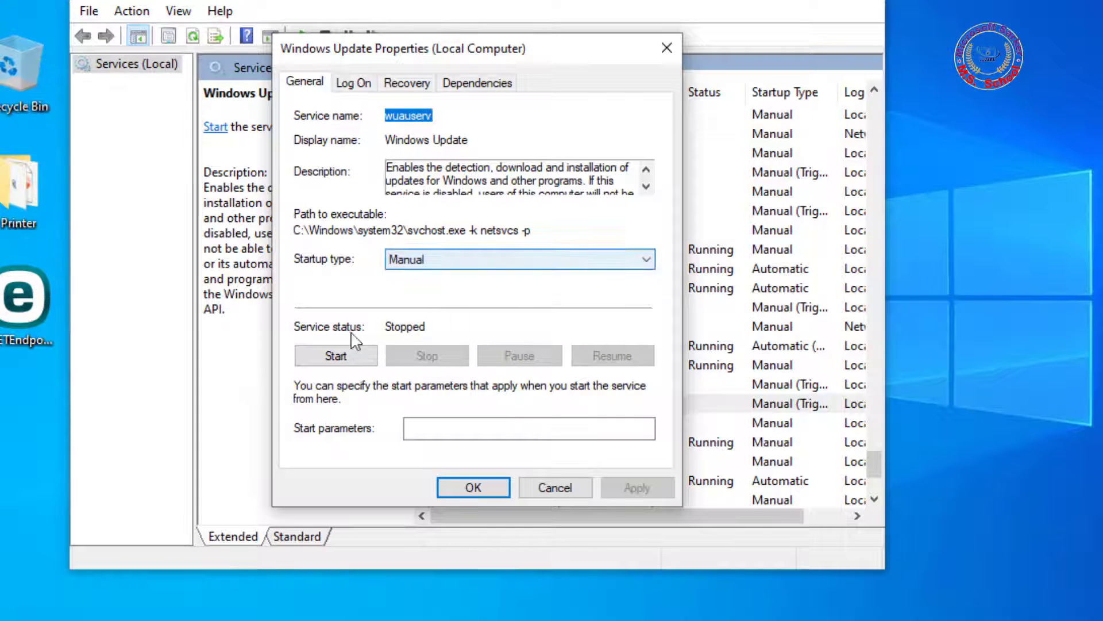
click(336, 356)
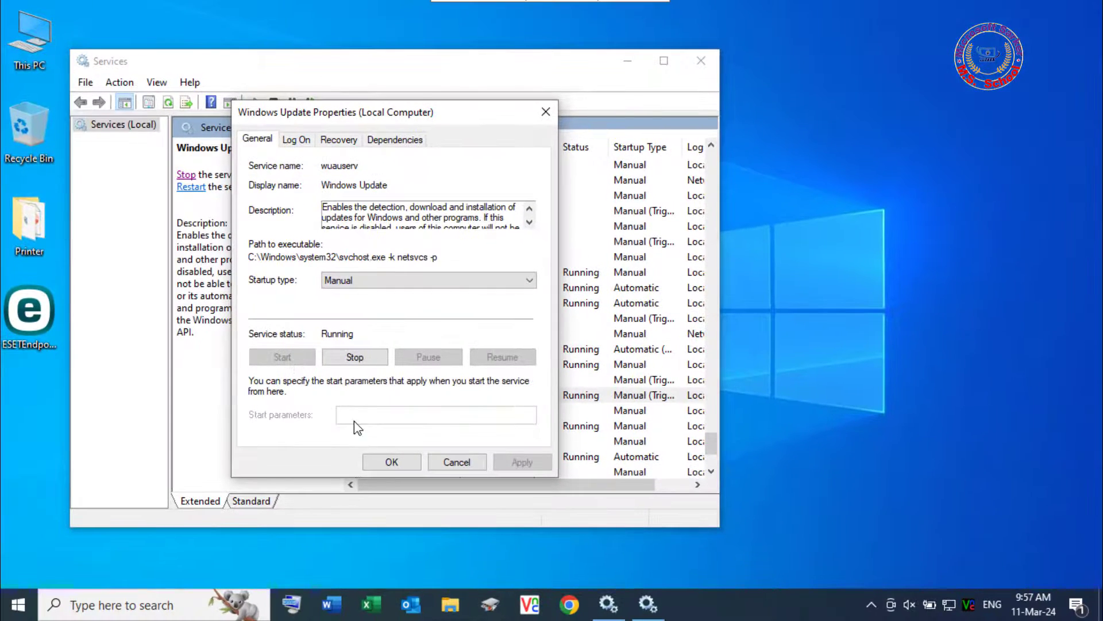
click(393, 462)
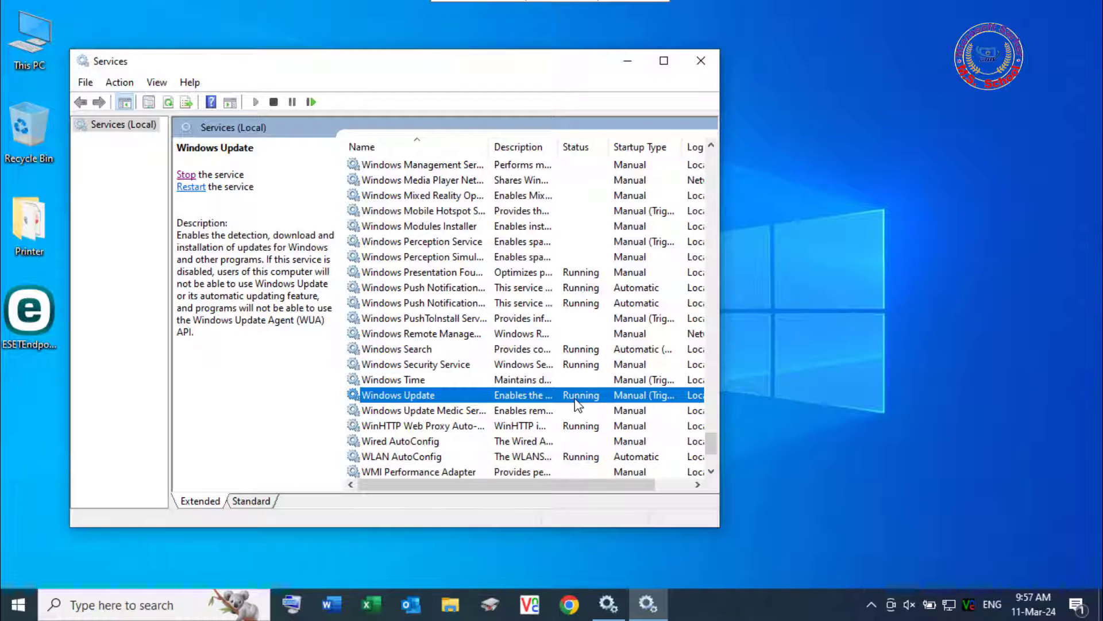
key(alt+F4)
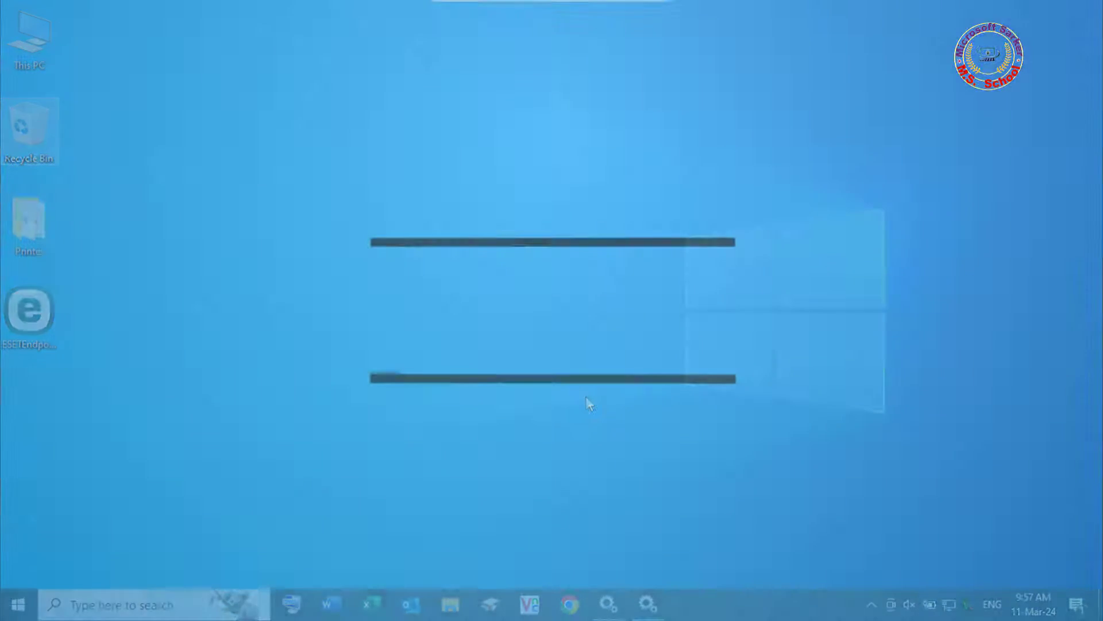